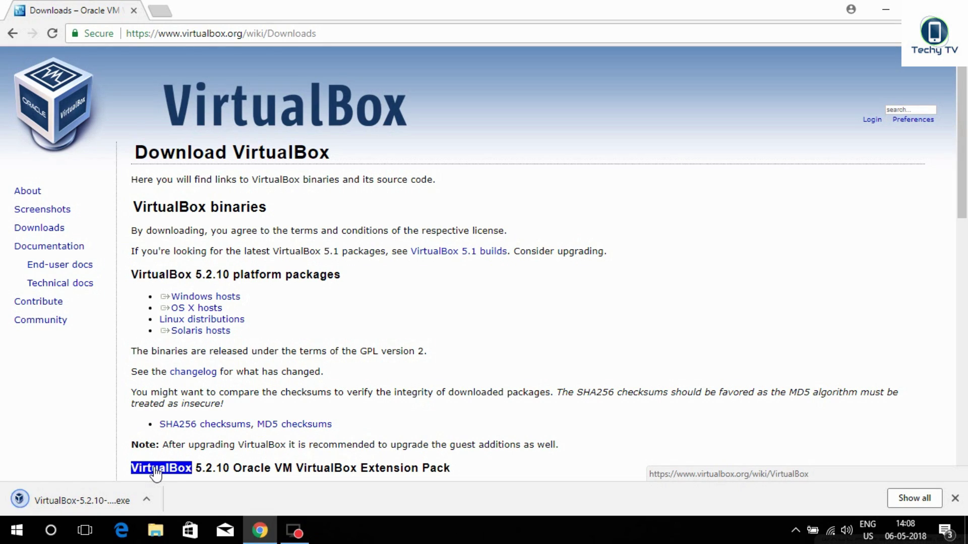
# Step: Run the downloaded VirtualBox 5.2.10 installer and minimize the browser window
pyautogui.click(78, 501)
pyautogui.click(530, 279)
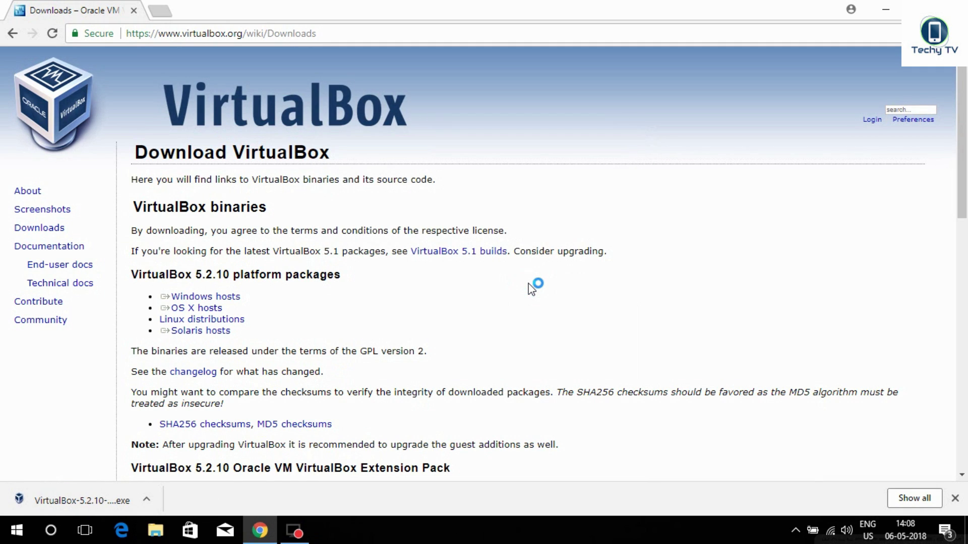
pyautogui.click(886, 10)
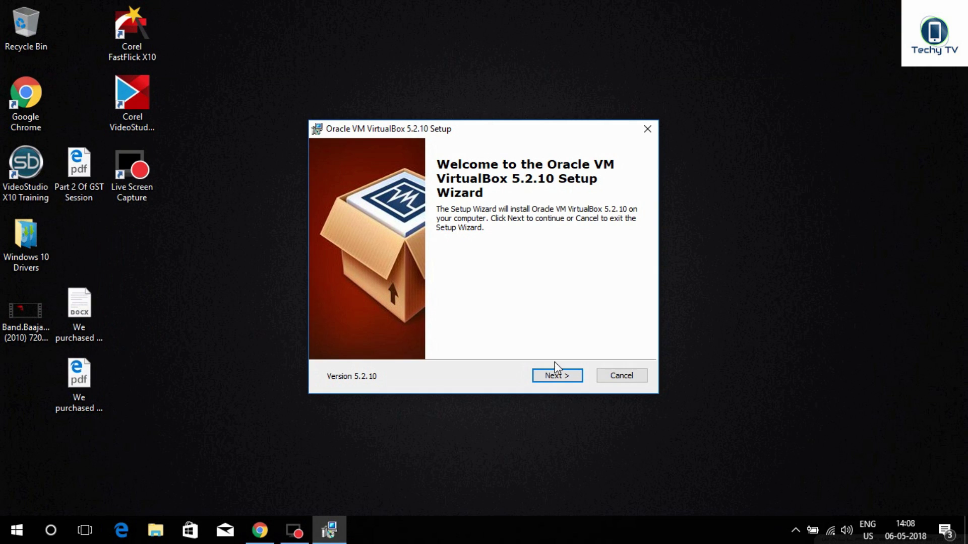
# Step: Install VirtualBox 5.2.10 with the default features and all shortcut options, launch it on finishing, and ignore the inaccessible disk image warning
pyautogui.click(554, 377)
pyautogui.click(555, 377)
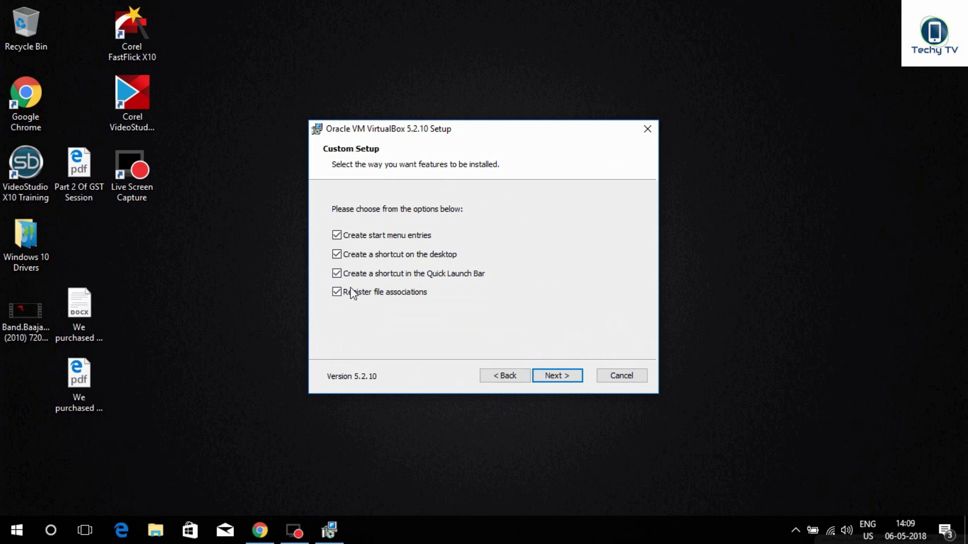
pyautogui.click(569, 376)
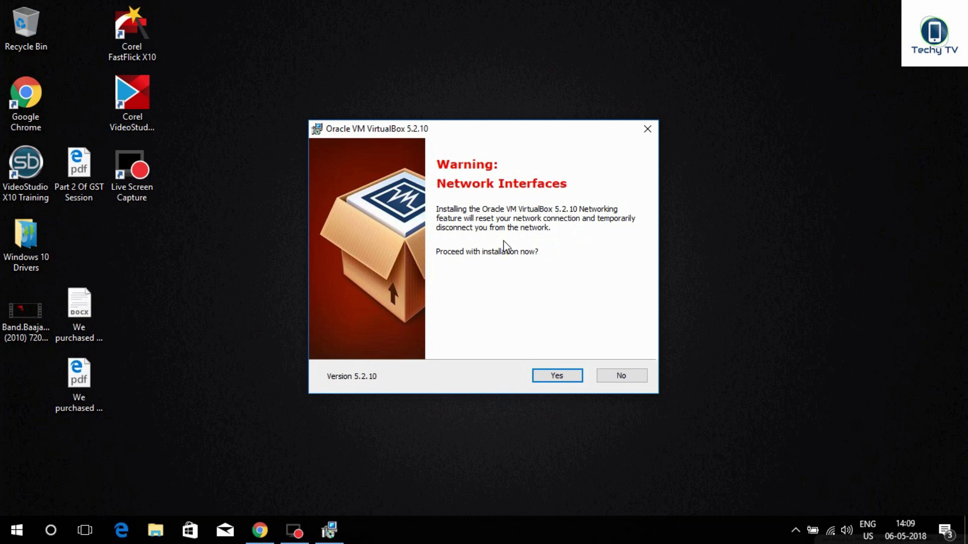
pyautogui.click(558, 377)
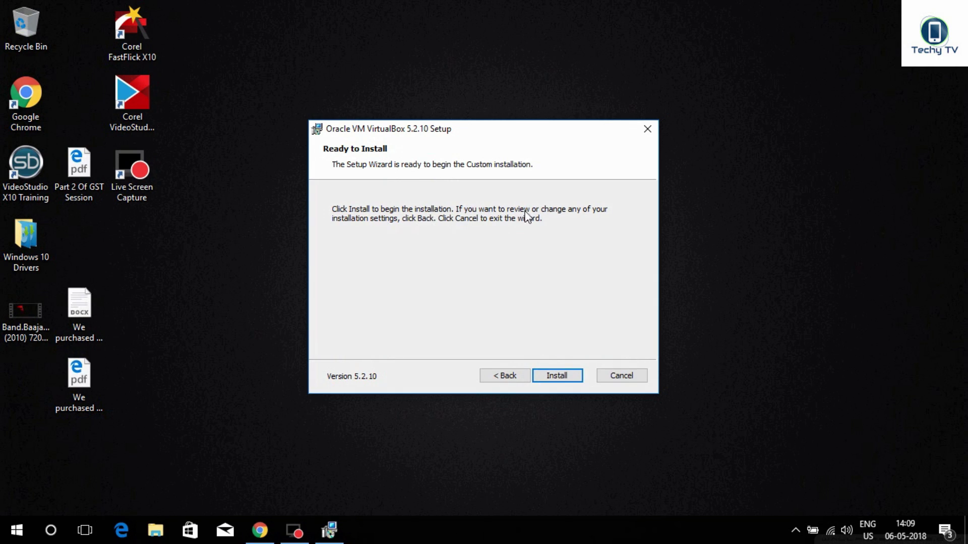
pyautogui.click(559, 378)
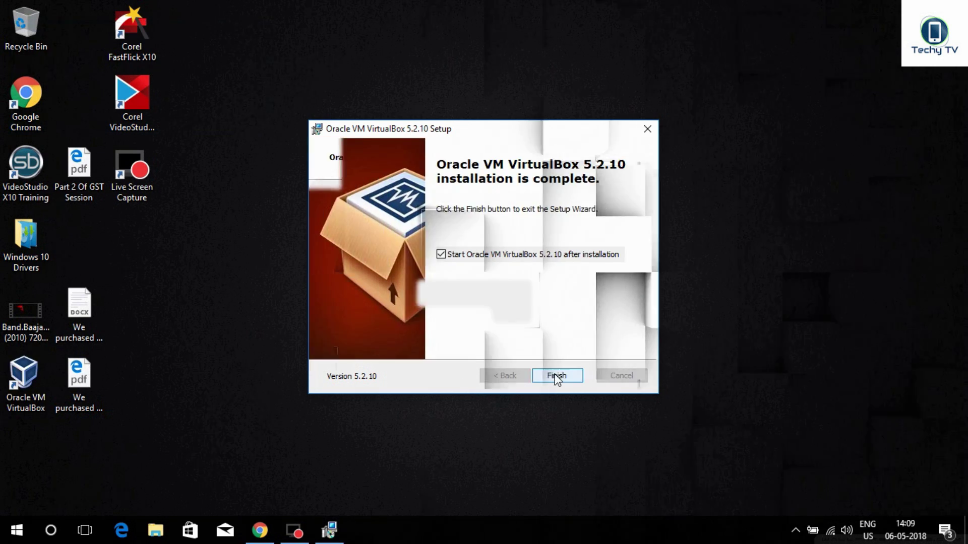
pyautogui.click(554, 376)
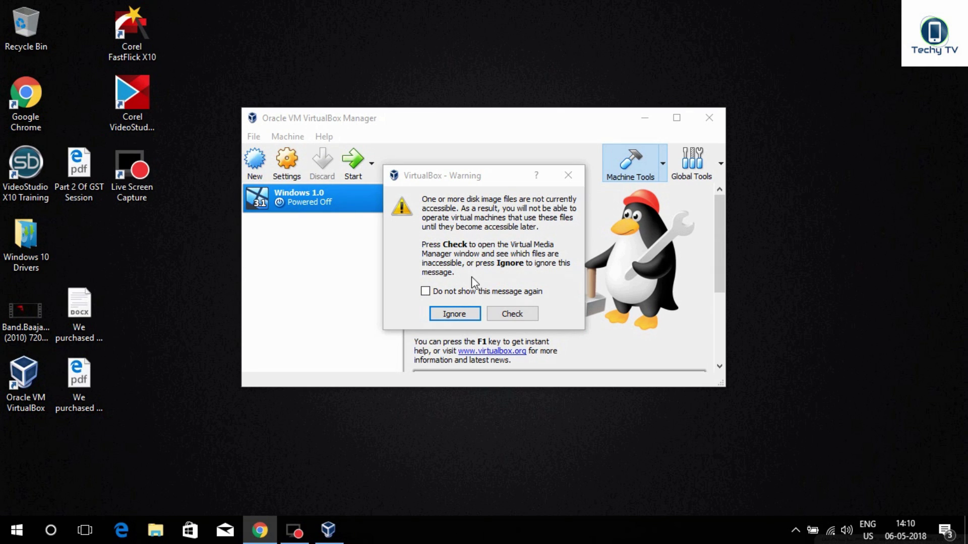
pyautogui.click(466, 315)
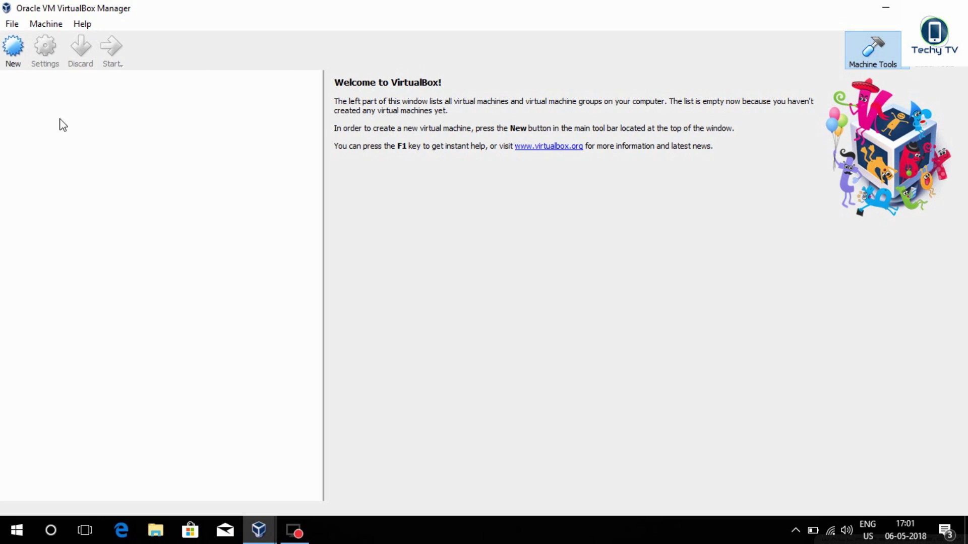
# Step: Start creating a new virtual machine named Windows 1, keeping the type as Microsoft Windows
pyautogui.click(15, 60)
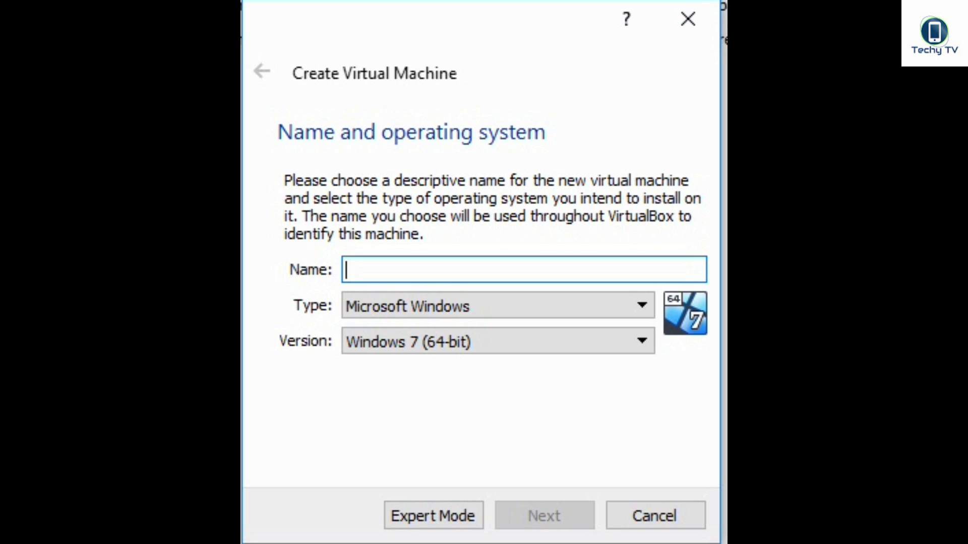
pyautogui.write('w')
pyautogui.press('BackSpace')
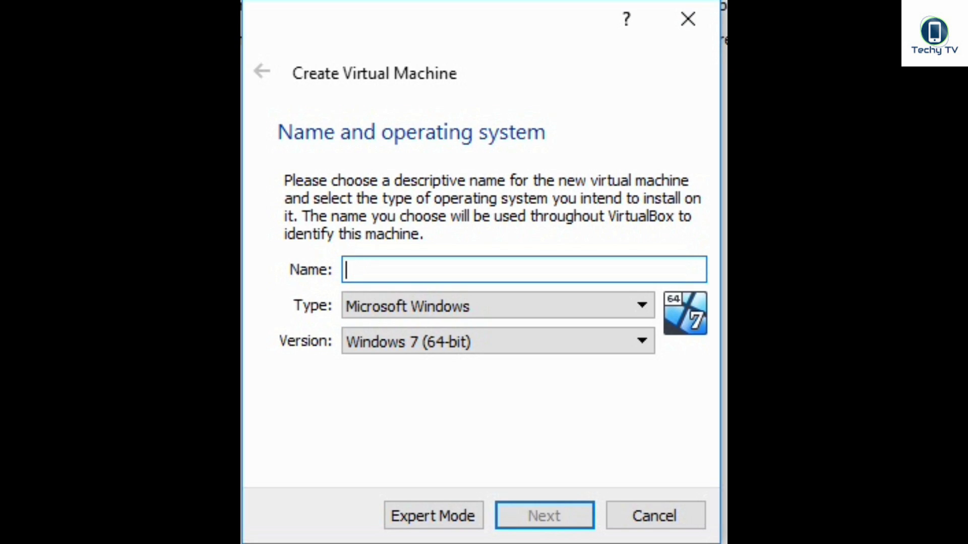
pyautogui.write('Wind')
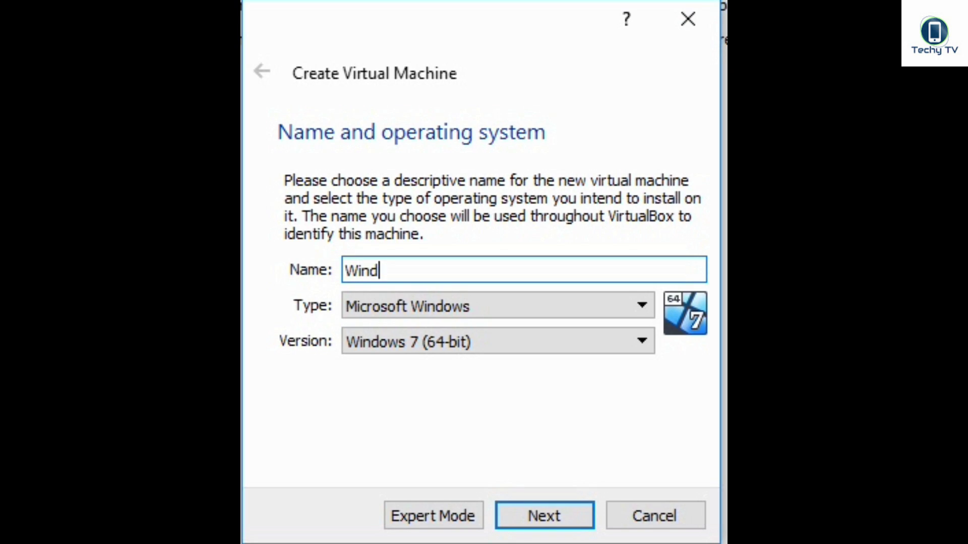
pyautogui.write('ows 1')
pyautogui.press('Tab')
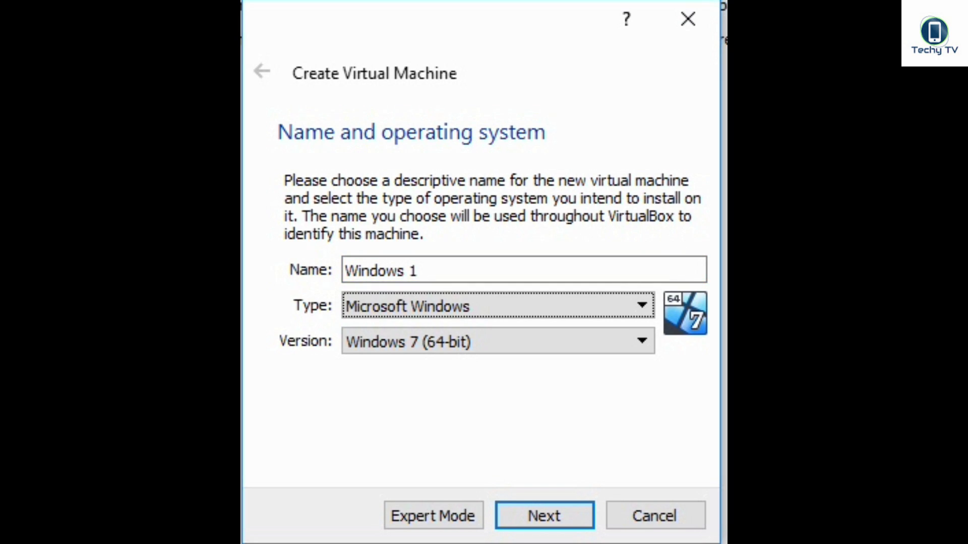
# Step: Set the new machine's version to Other Windows (64-bit) and proceed to the memory size
pyautogui.press('Tab')
pyautogui.press('Down')
pyautogui.press('Down')
pyautogui.press('Down')
pyautogui.press('Down')
pyautogui.press('Down')
pyautogui.press('Down')
pyautogui.press('Down')
pyautogui.press('Down')
pyautogui.press('Down')
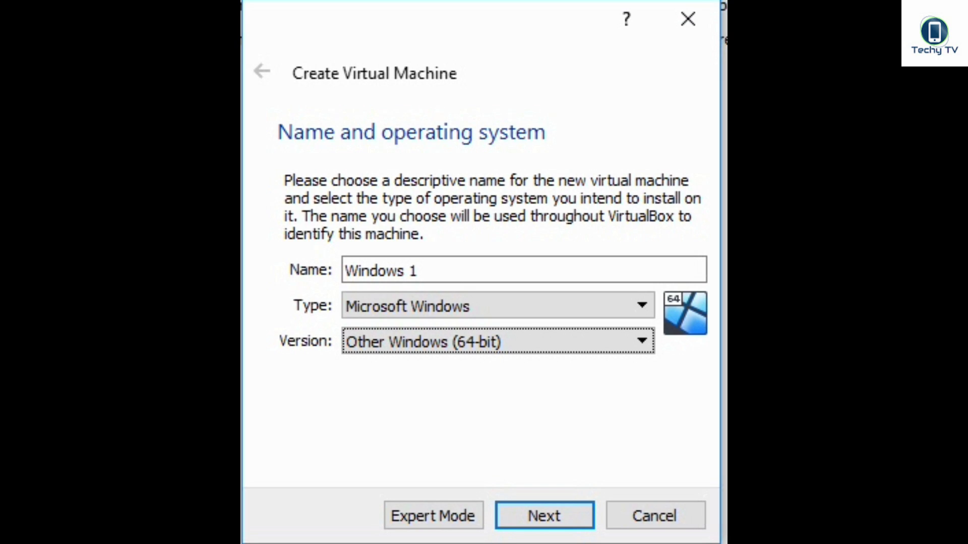
pyautogui.click(536, 518)
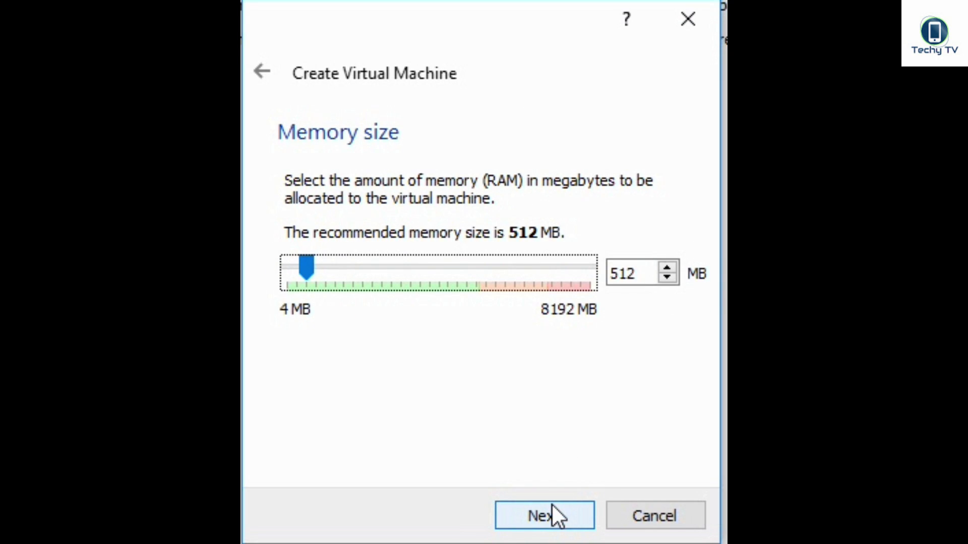
# Step: Adjust the machine's memory size and choose to create a virtual hard disk now
pyautogui.press('pageup')
pyautogui.press('pageup')
pyautogui.click(574, 526)
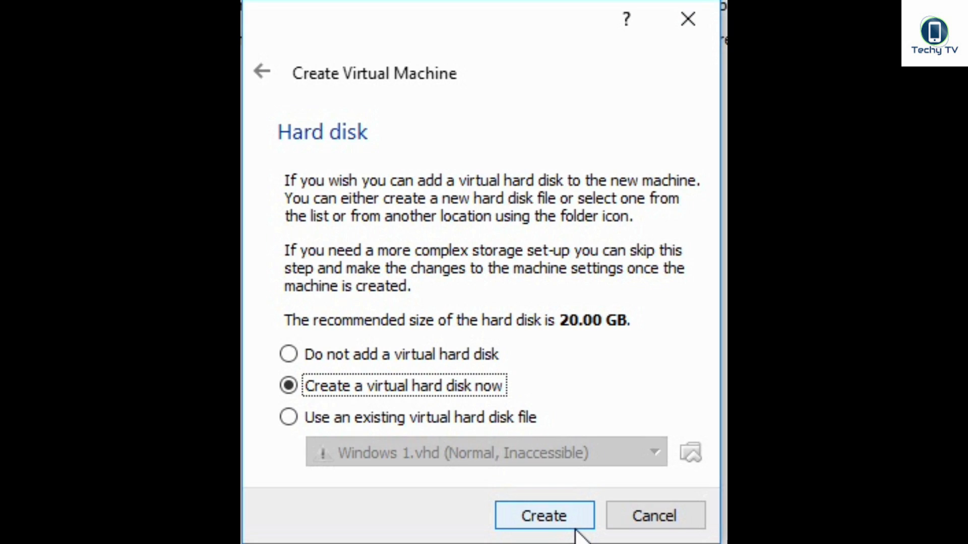
pyautogui.click(575, 527)
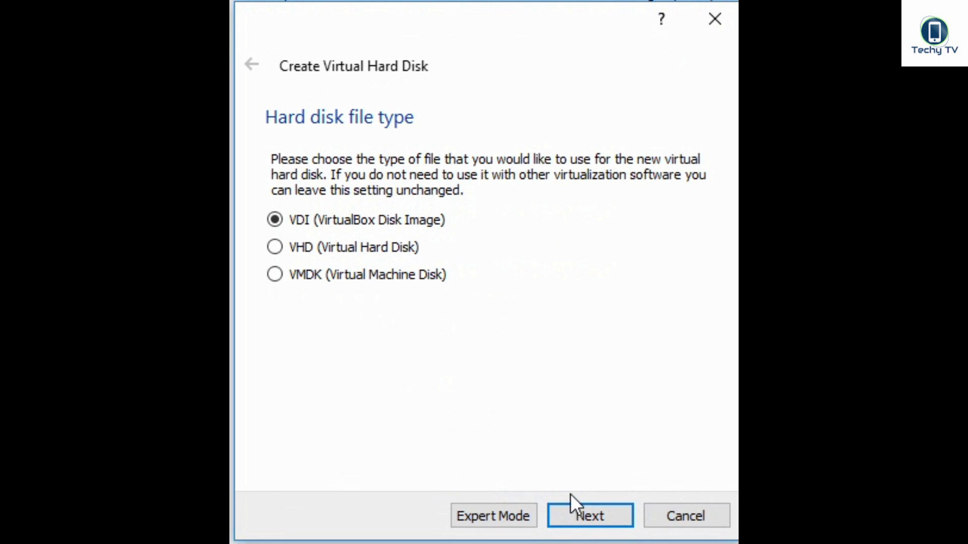
# Step: Choose VHD (Virtual Hard Disk) as the disk file type with dynamically allocated storage
pyautogui.press('Down')
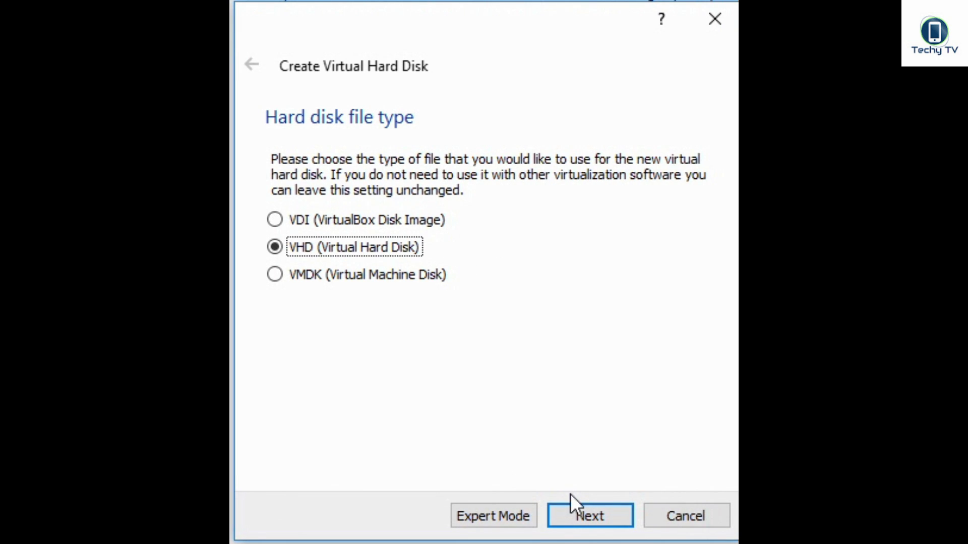
pyautogui.press('Return')
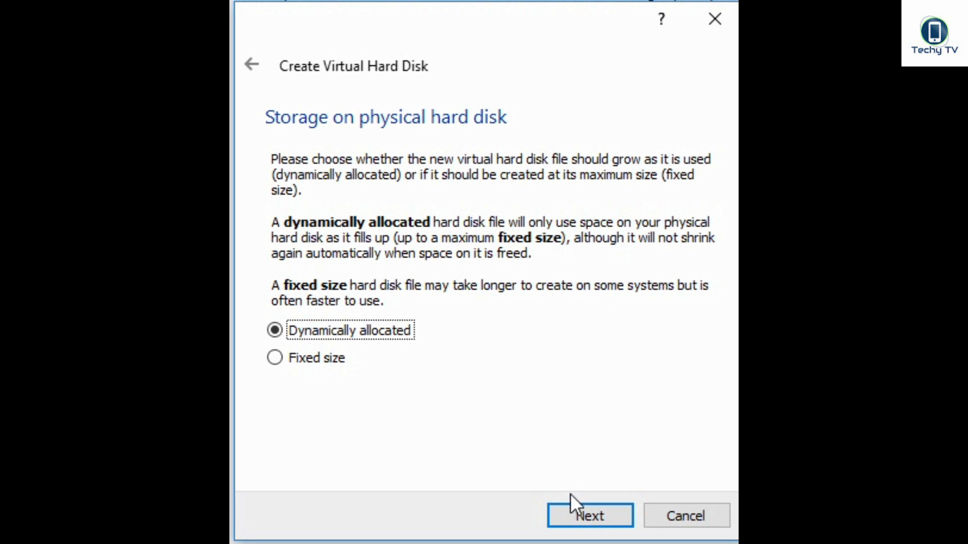
pyautogui.press('Return')
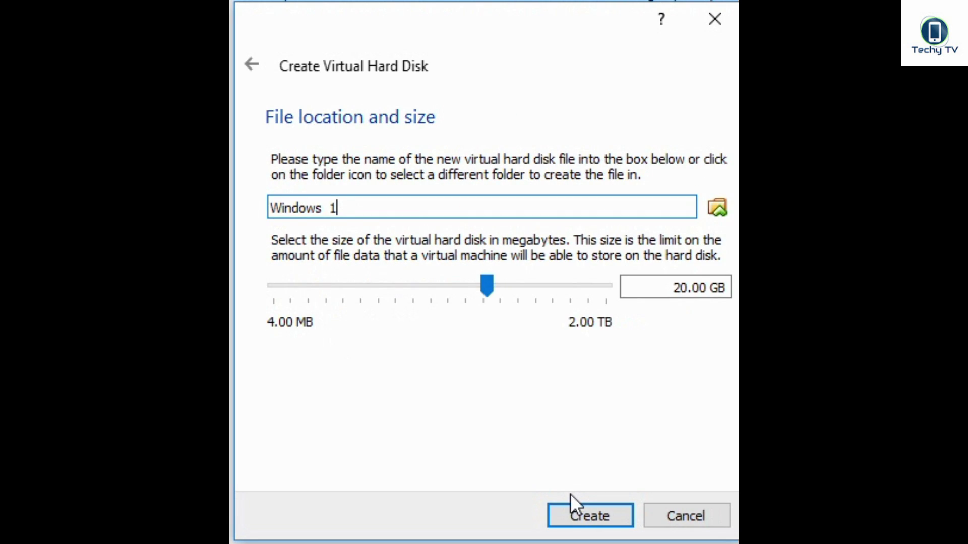
# Step: Set the virtual hard disk size to 2.25 GB, keep the file name Windows 1, and create the disk
pyautogui.press('Tab')
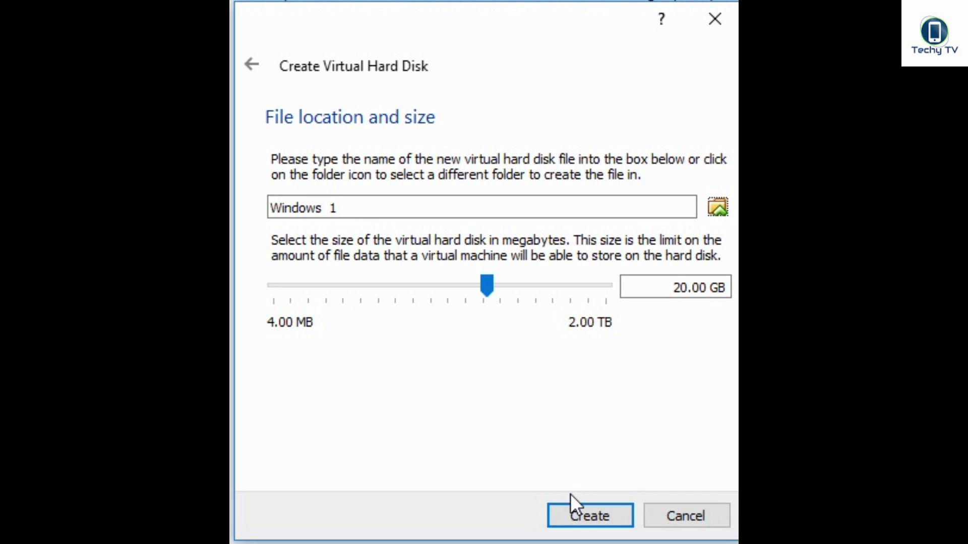
pyautogui.press('Tab')
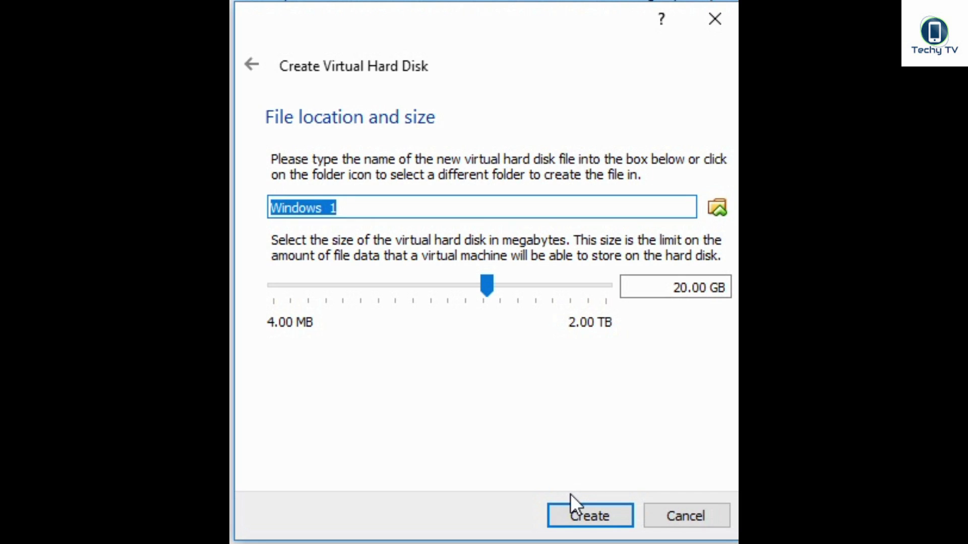
pyautogui.hotkey('shift', 'Tab')
pyautogui.press('Tab')
pyautogui.press('Left')
pyautogui.press('Left')
pyautogui.press('Left')
pyautogui.press('Left')
pyautogui.press('Left')
pyautogui.press('Left')
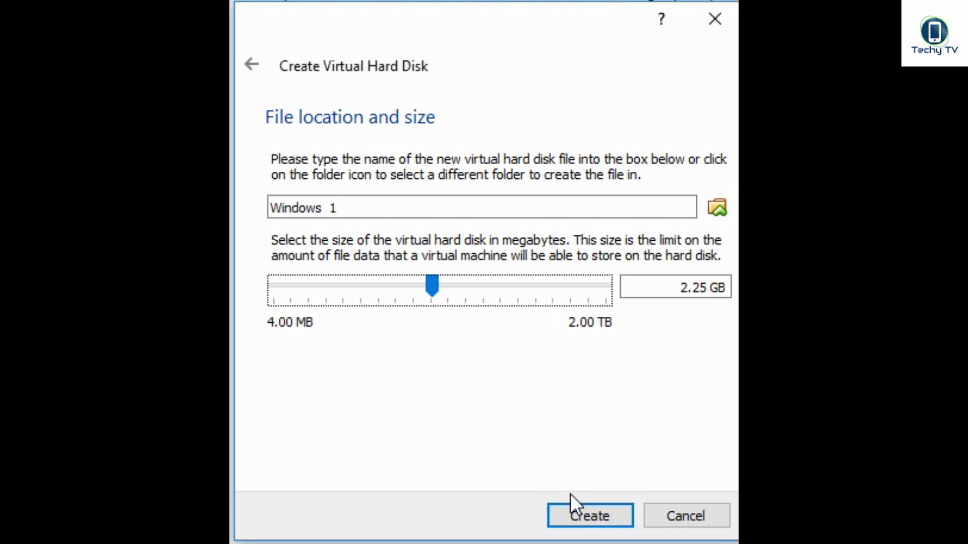
pyautogui.press('Return')
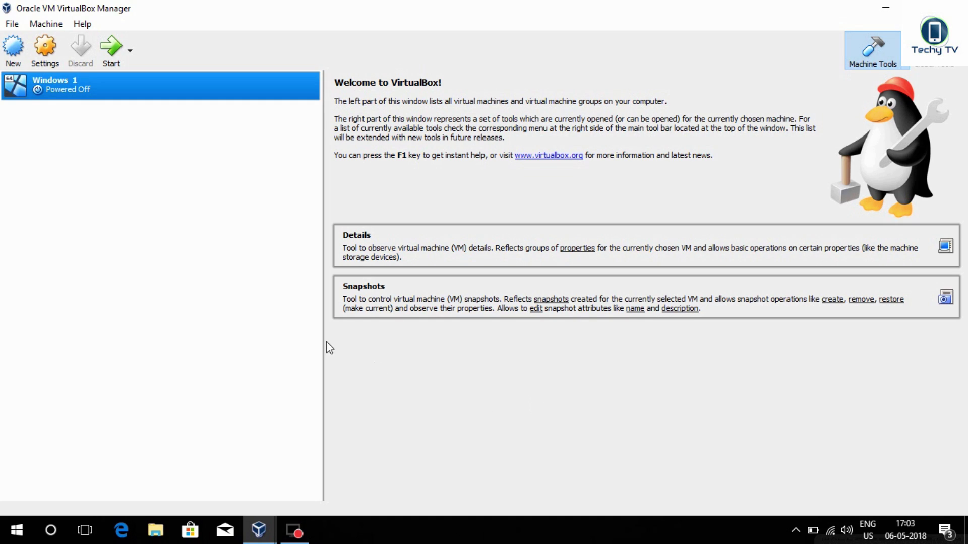
# Step: Add a floppy controller to the Windows 1 machine's storage settings
pyautogui.click(47, 55)
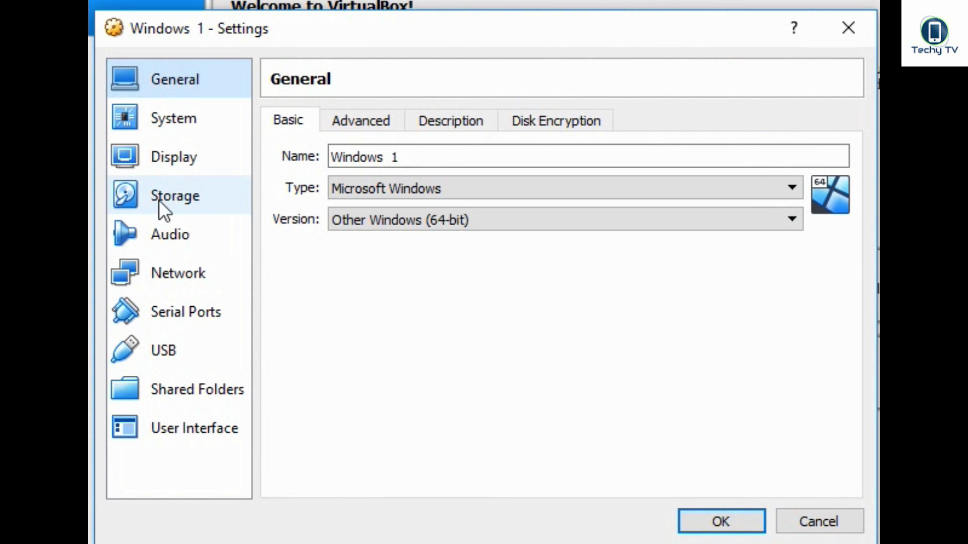
pyautogui.click(158, 198)
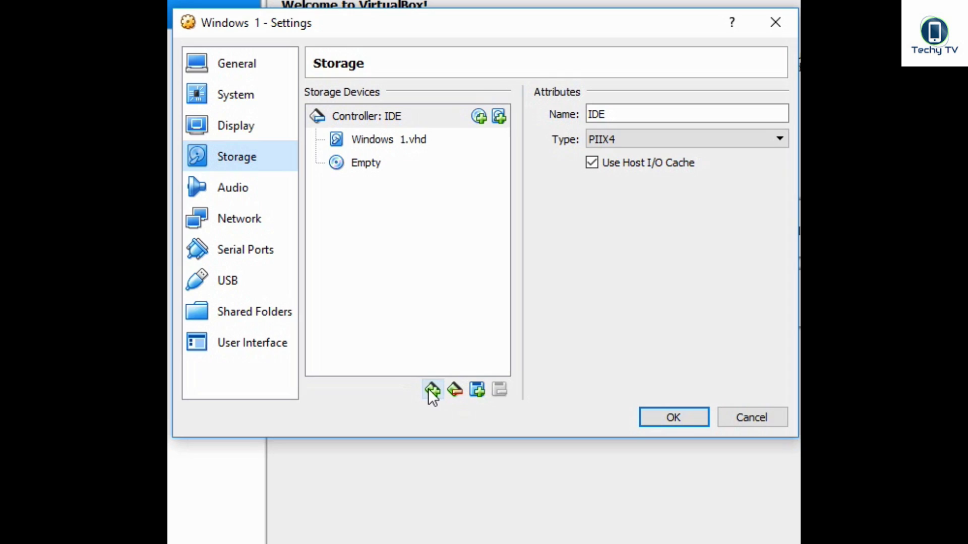
pyautogui.click(419, 487)
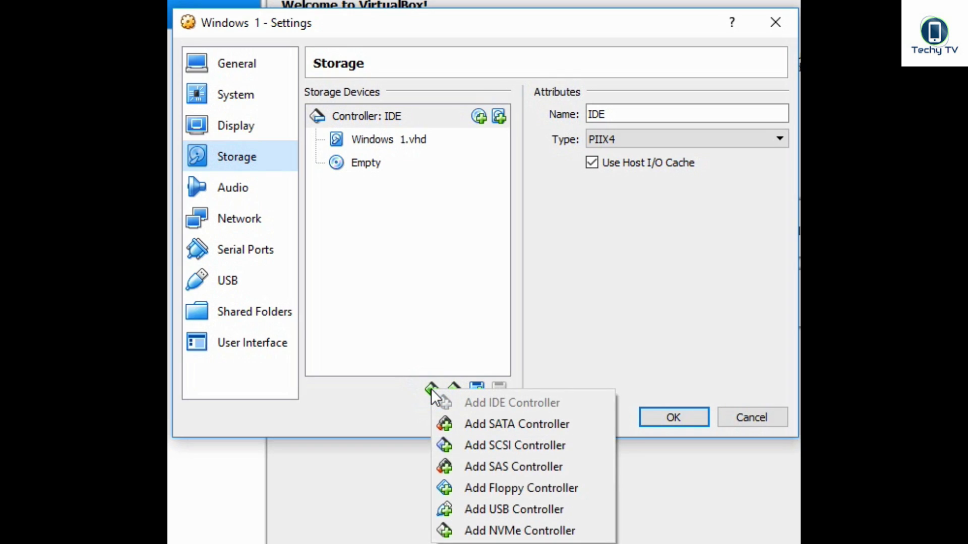
pyautogui.click(503, 489)
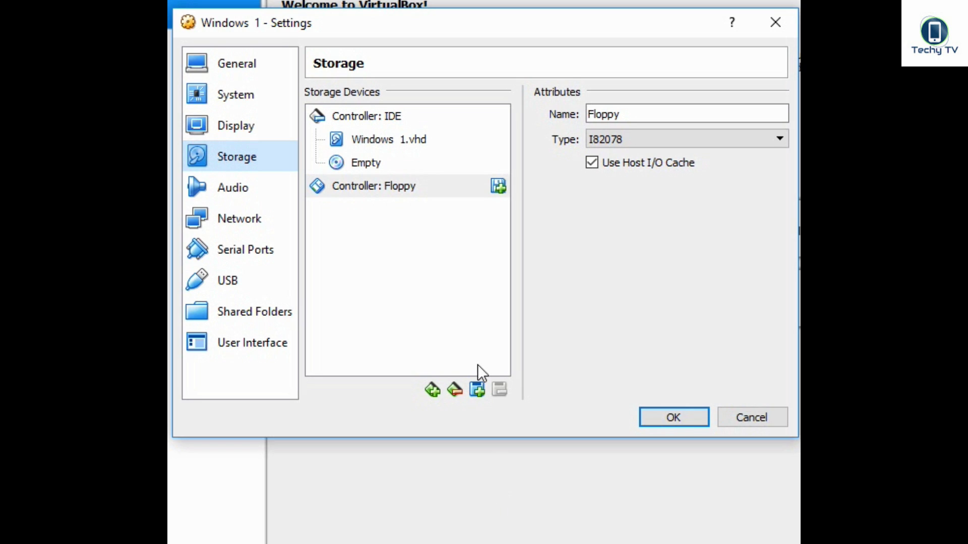
# Step: Attach the Windows 1 Install.ima disk image from the Windows 1.01 Setup folder to the floppy controller and save the settings
pyautogui.click(498, 187)
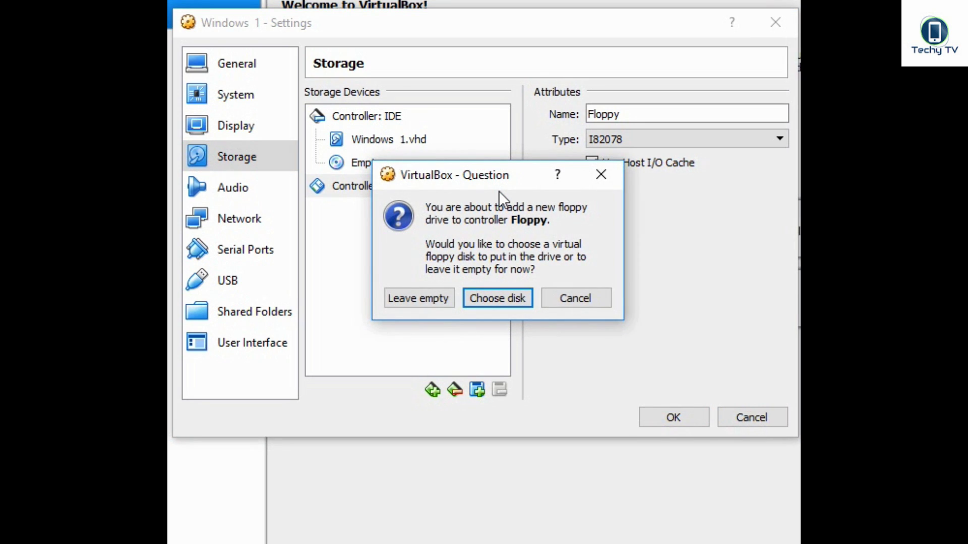
pyautogui.click(481, 292)
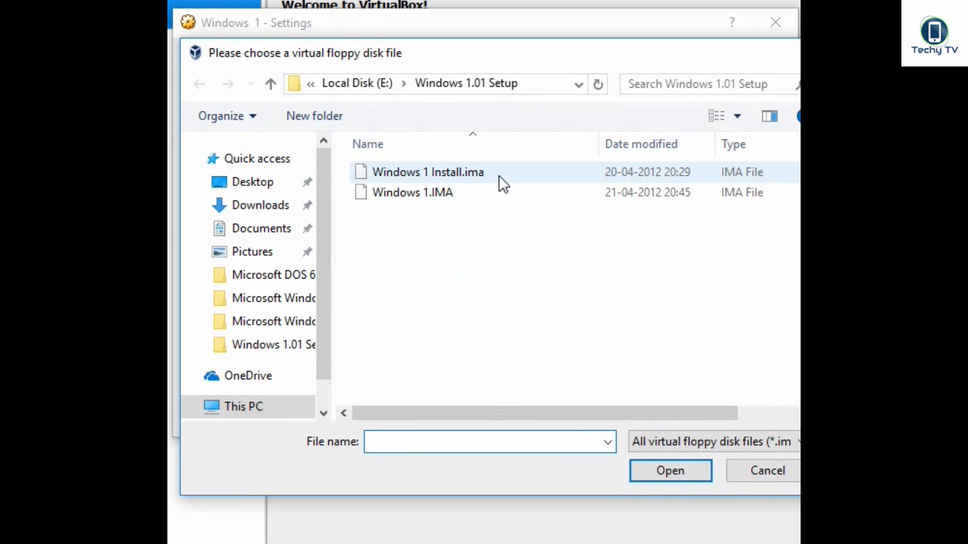
pyautogui.click(498, 174)
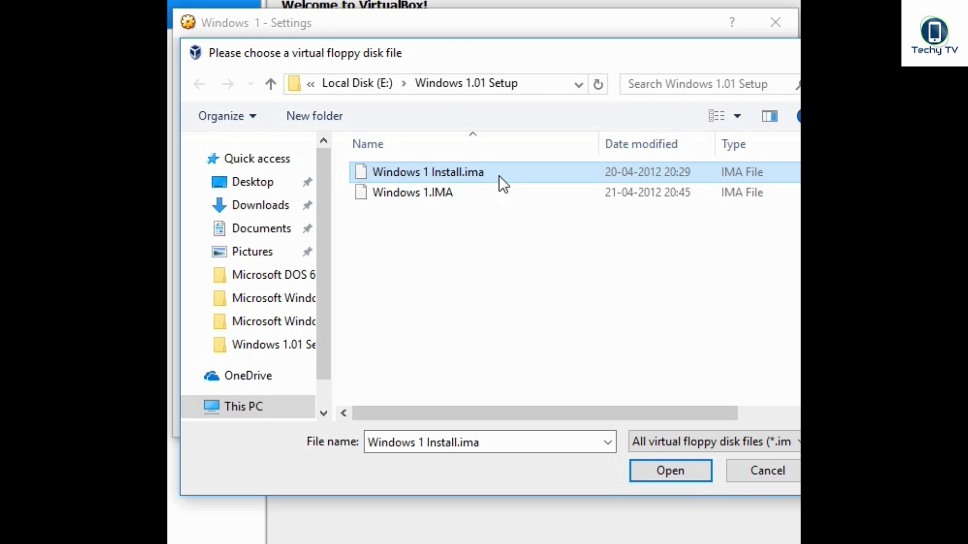
pyautogui.doubleClick(500, 176)
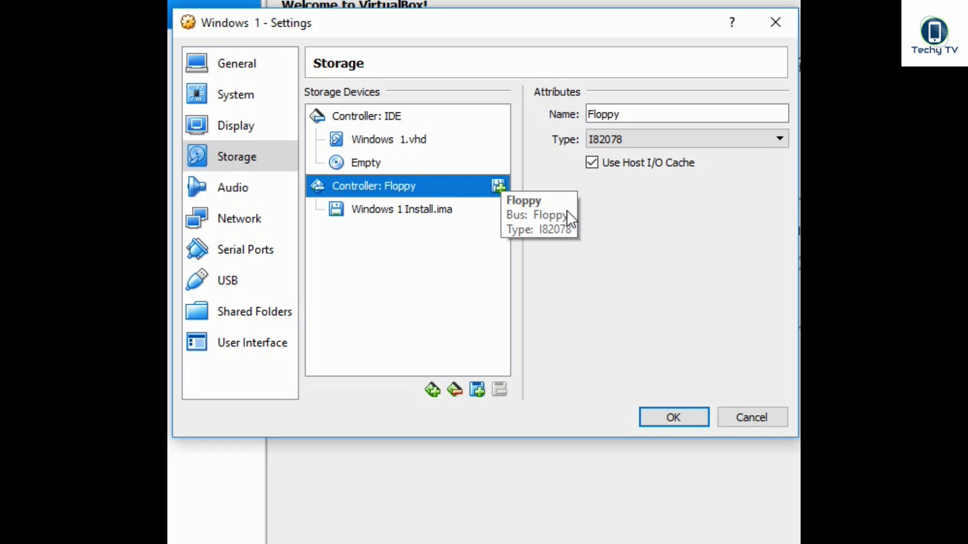
pyautogui.click(671, 423)
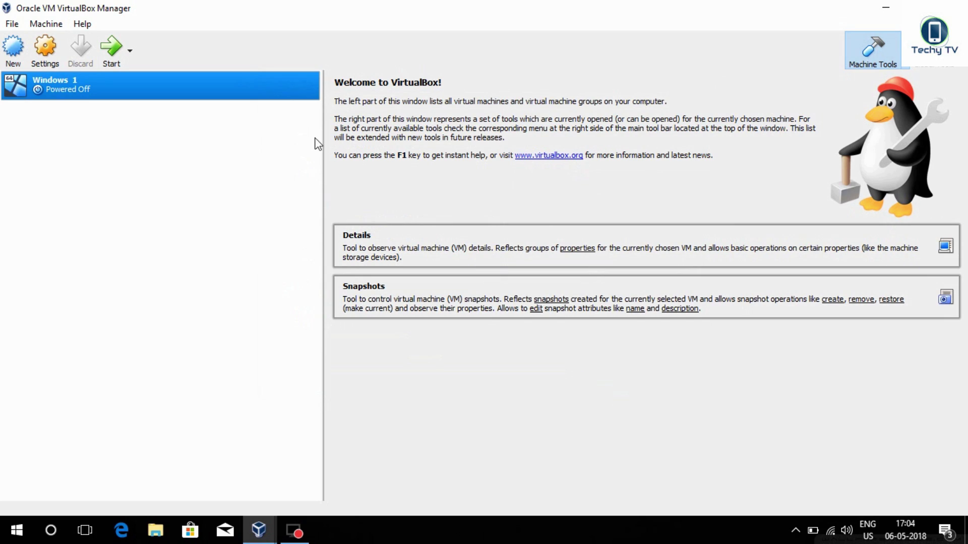
# Step: Start the Windows 1 virtual machine and maximize its window
pyautogui.click(106, 53)
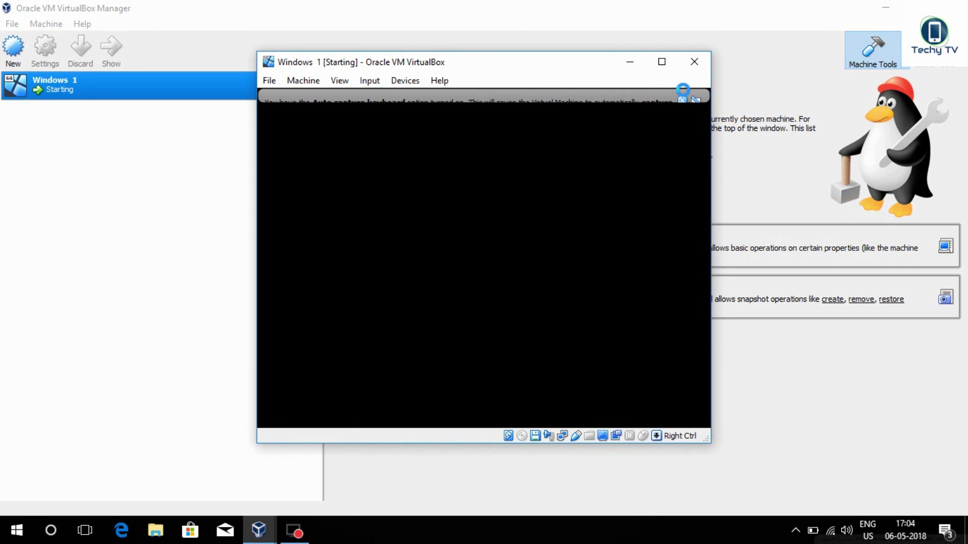
pyautogui.click(662, 63)
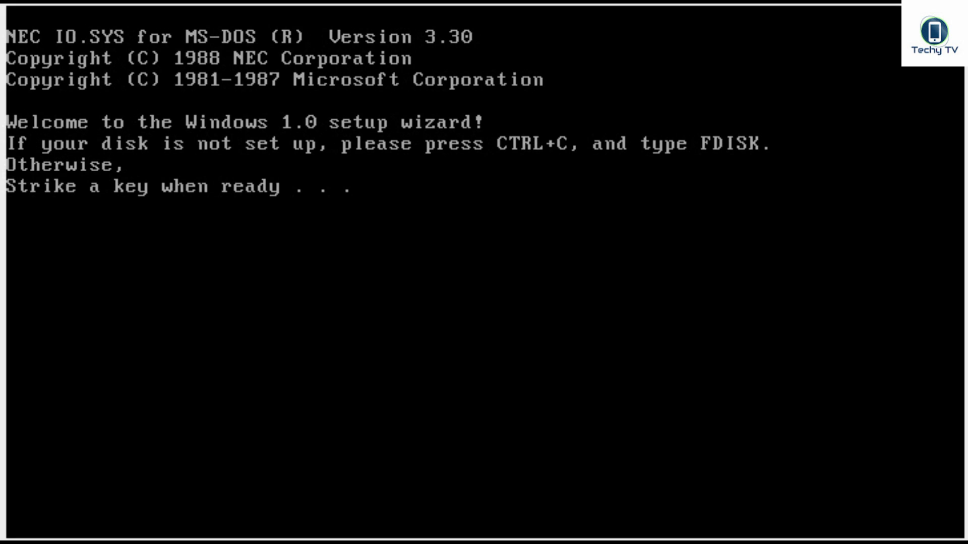
# Step: Terminate the Windows 1.0 setup batch job and run fdisk from the A drive prompt
pyautogui.hotkey('ctrl', 'c')
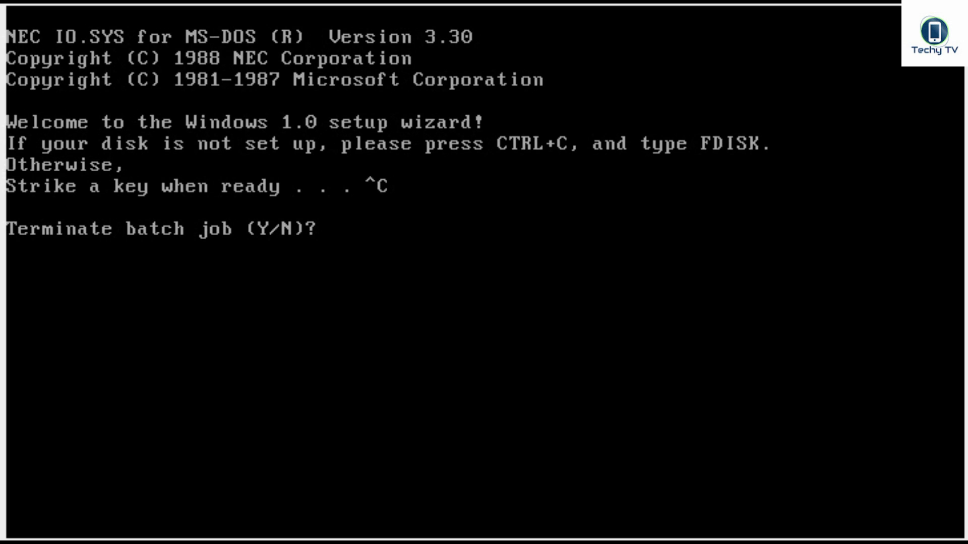
pyautogui.write('y')
pyautogui.write('fdisk')
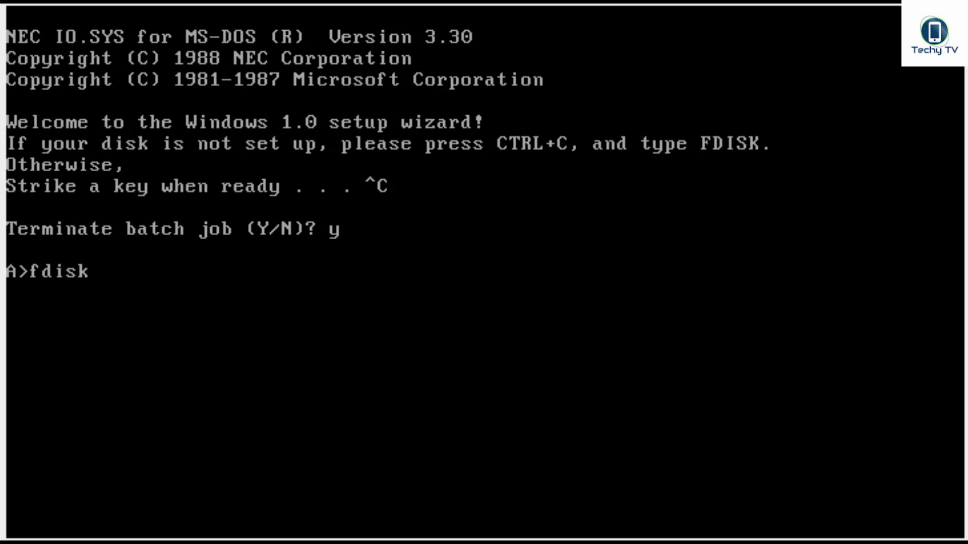
pyautogui.press('Return')
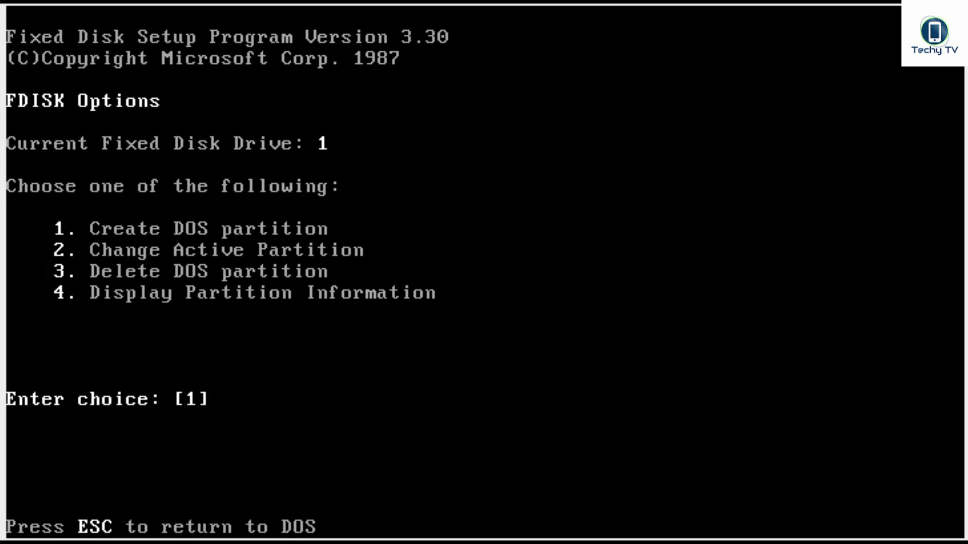
# Step: Choose option 1, Create DOS partition, for fixed disk drive 1 in FDISK
pyautogui.press('Return')
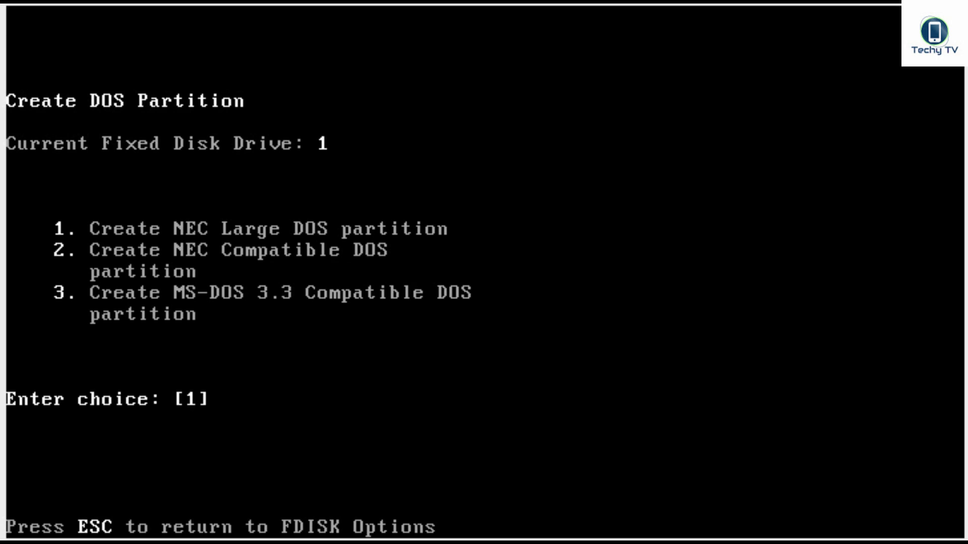